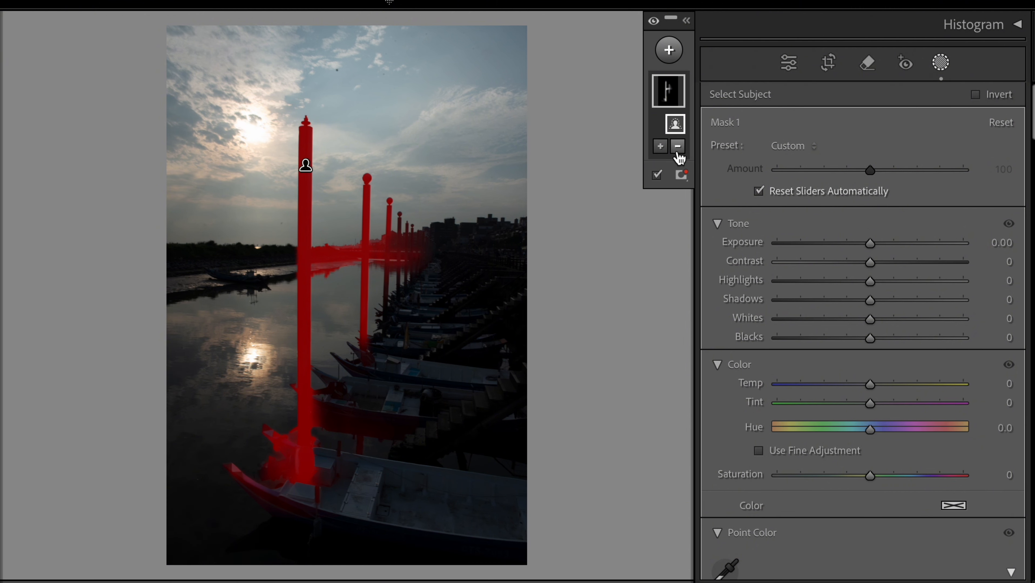
Step: Add Select Background to Mask 1, then subtract Select Sky so only below-skyline areas remain
click(658, 147)
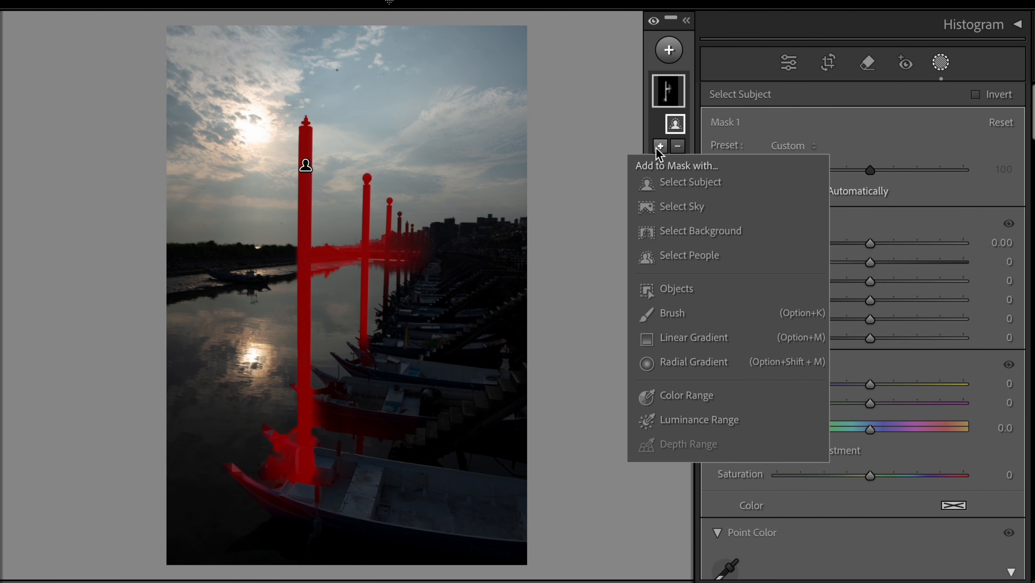
click(676, 237)
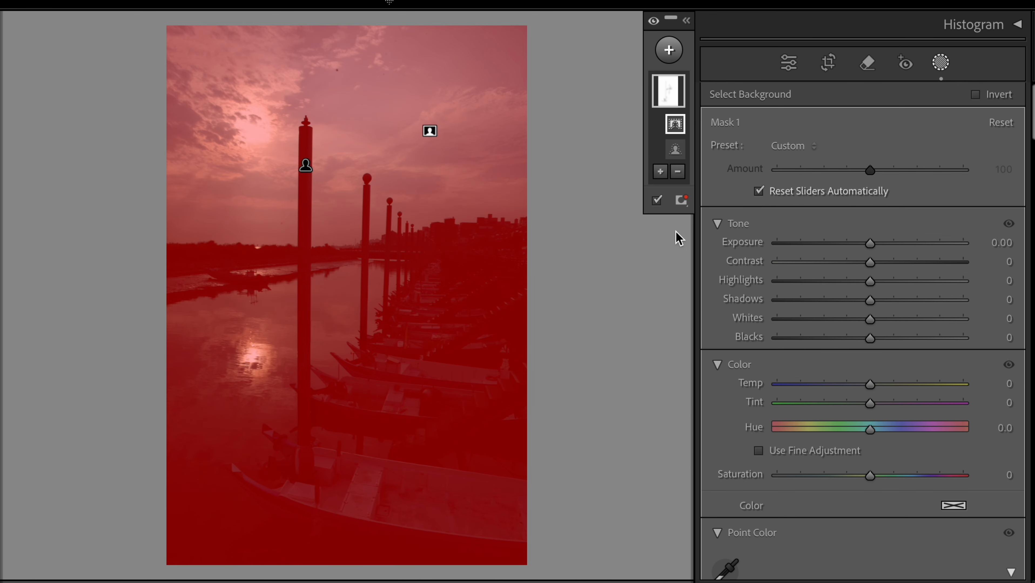
click(678, 172)
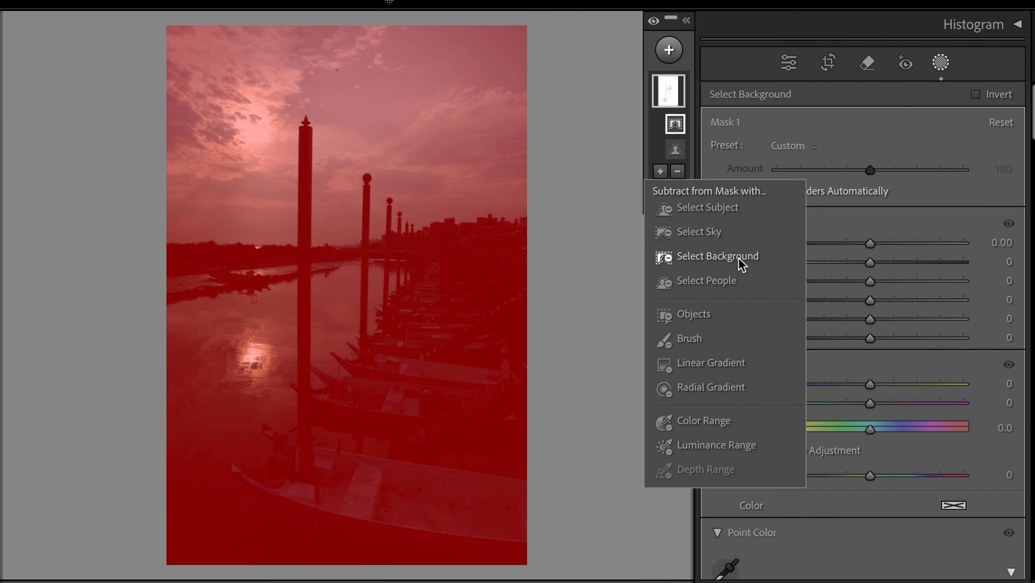
click(714, 231)
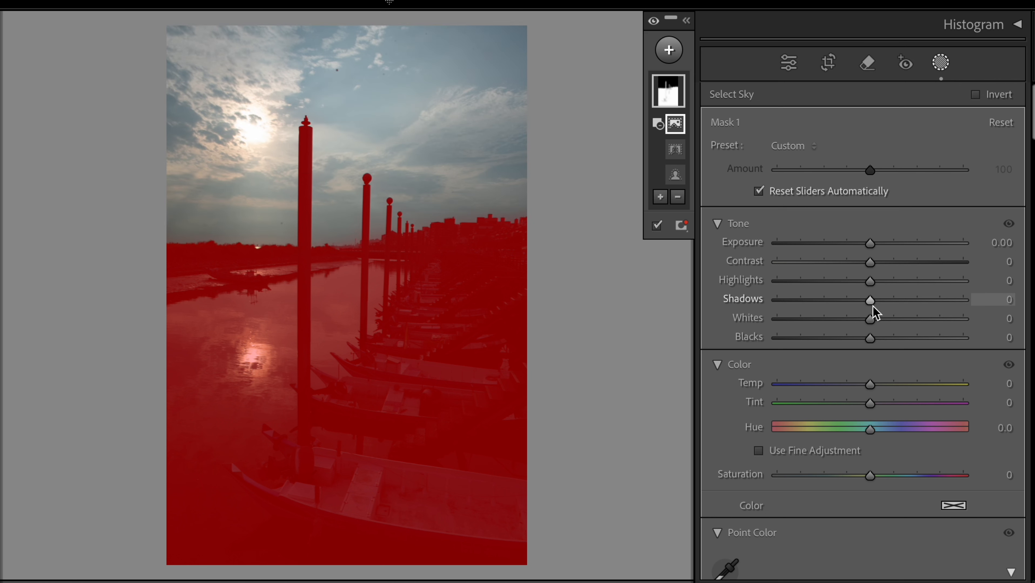
Step: Set Mask 1 to Shadows 59, Highlights 52, Exposure 0.93 and Temp 26
drag(873, 302, 928, 314)
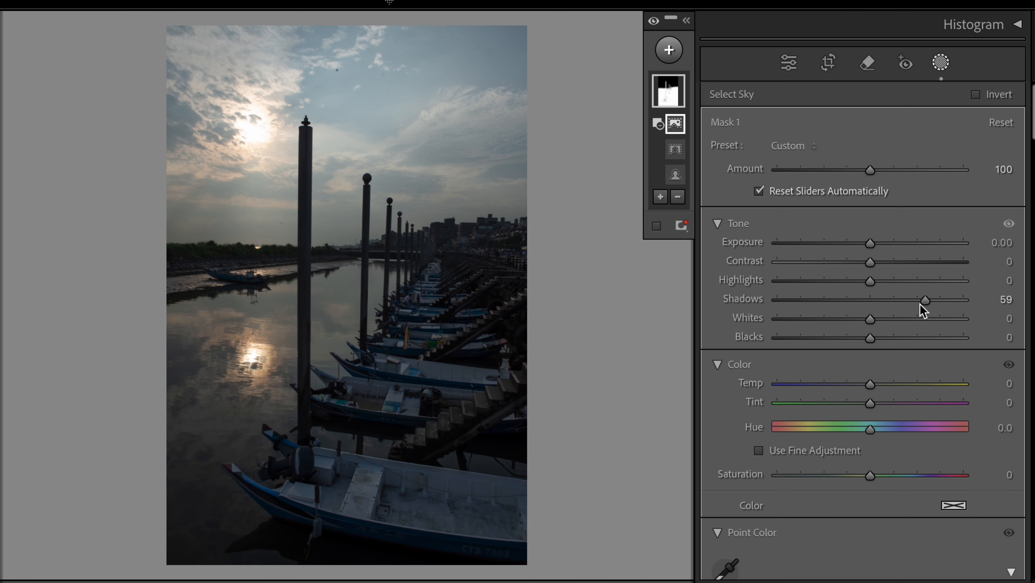
drag(873, 286, 919, 288)
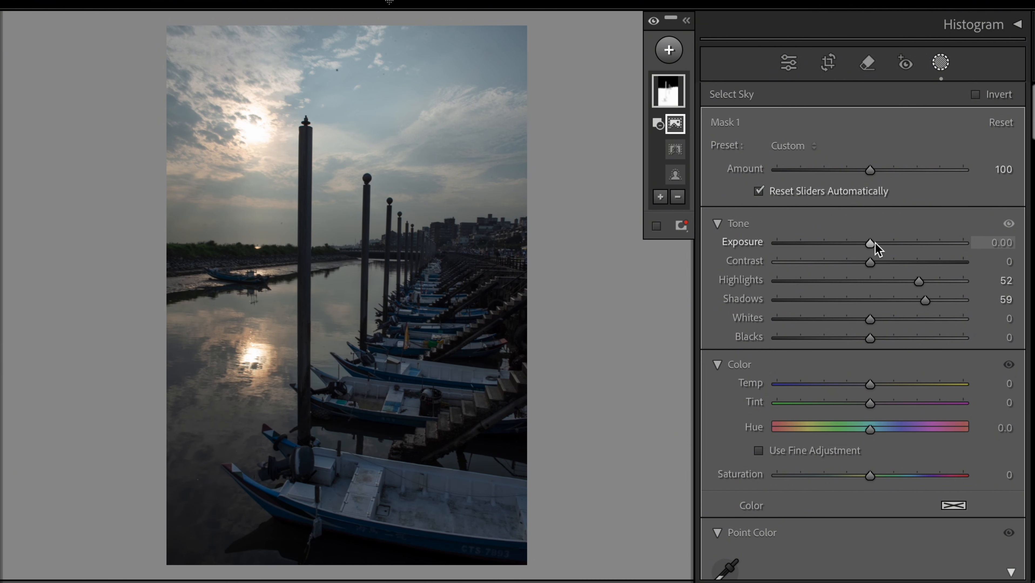
drag(872, 244, 894, 248)
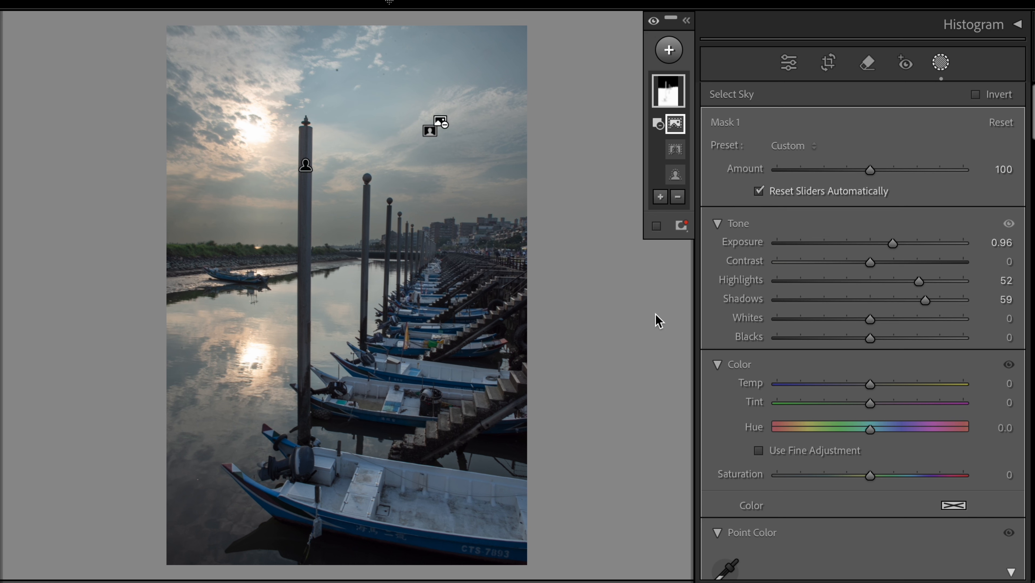
drag(896, 242, 895, 241)
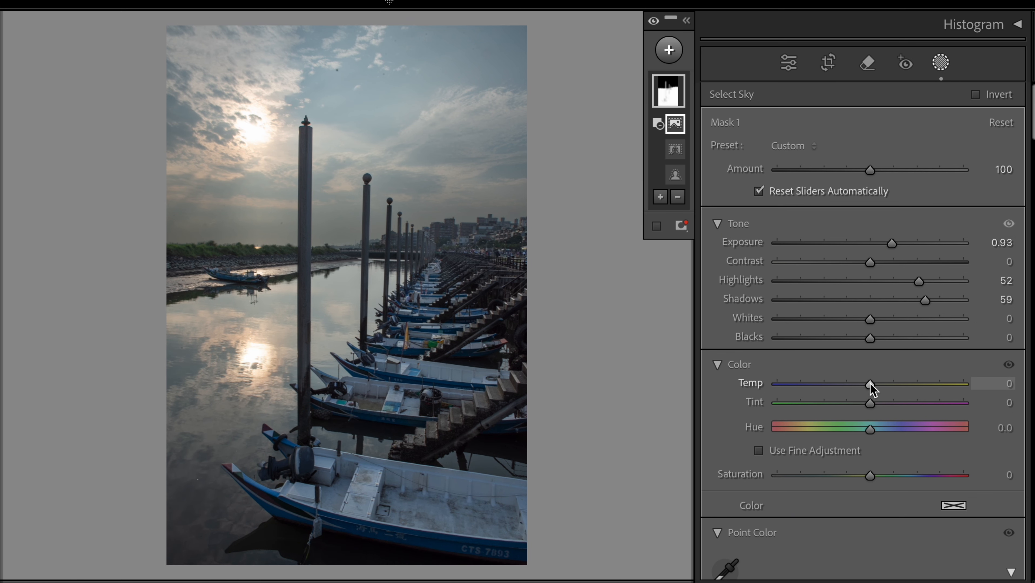
drag(871, 383, 894, 384)
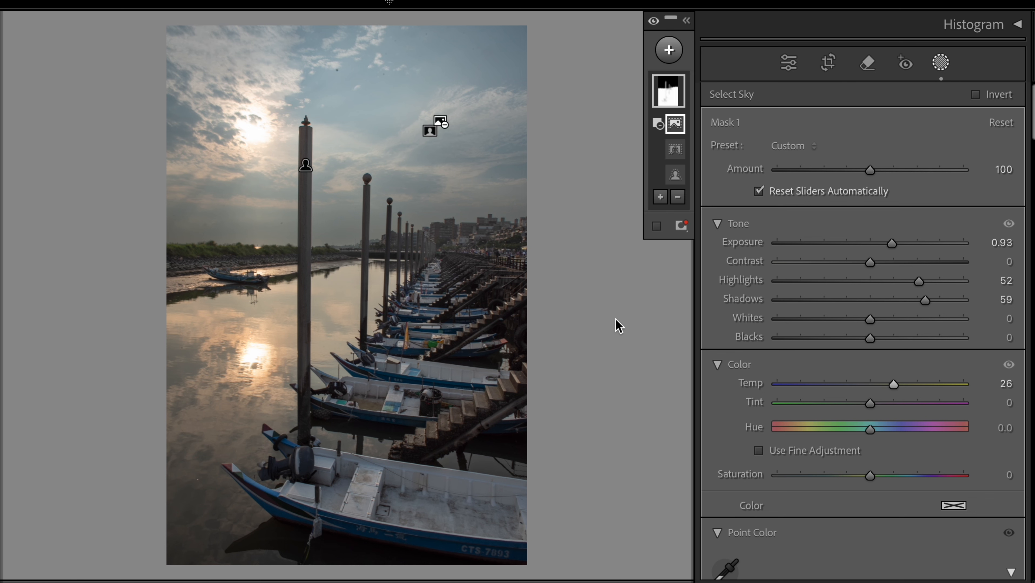
Step: Briefly tilt the straighten angle, reset it to 0.00, exit Crop and return to Masking
click(828, 63)
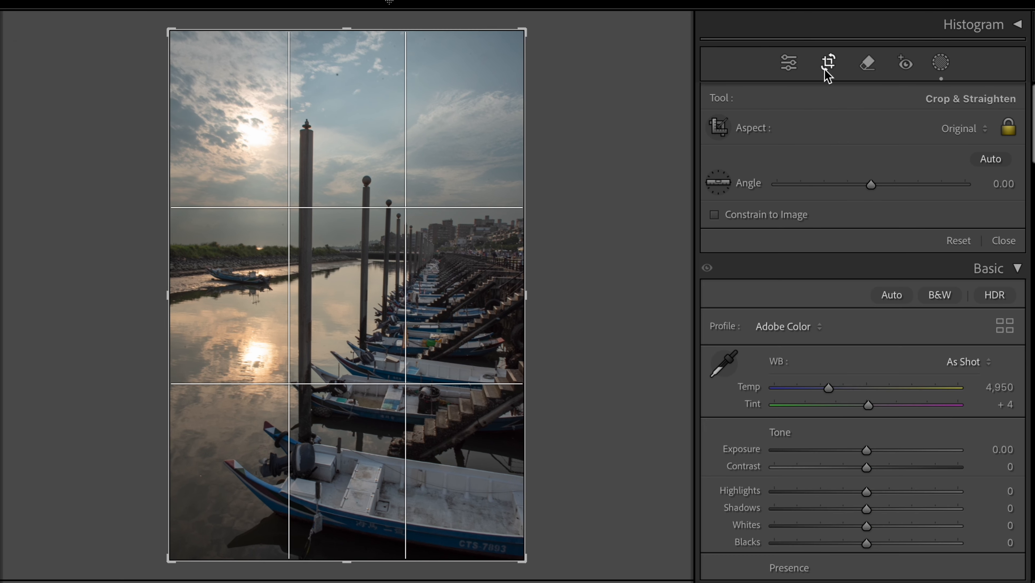
drag(871, 185, 873, 191)
double_click(873, 192)
key(Return)
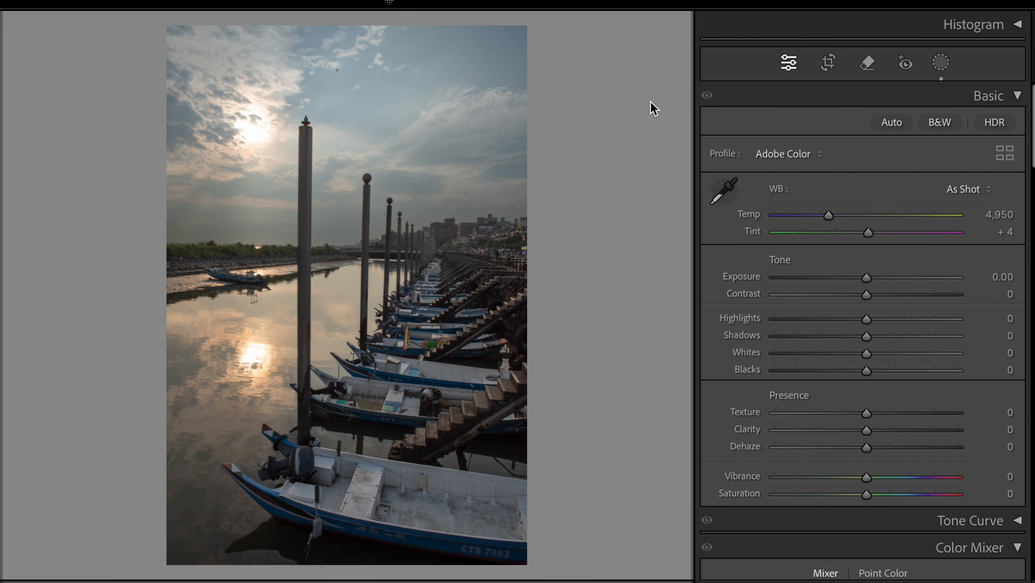
click(940, 62)
Step: Create Mask 2 with Select Sky: Highlights -10, Temp 7, Contrast 25, Exposure 0.10
click(669, 49)
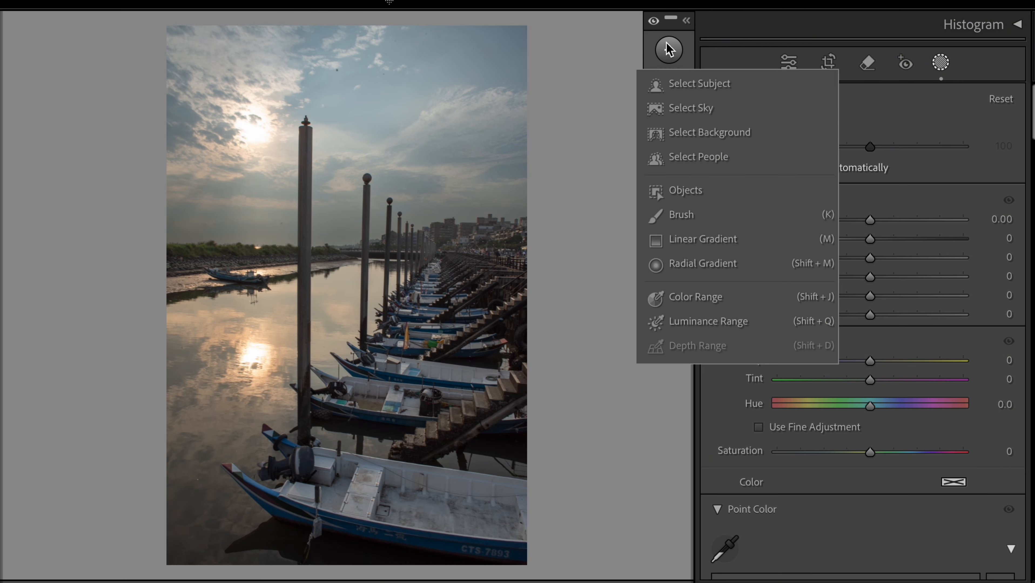
click(674, 107)
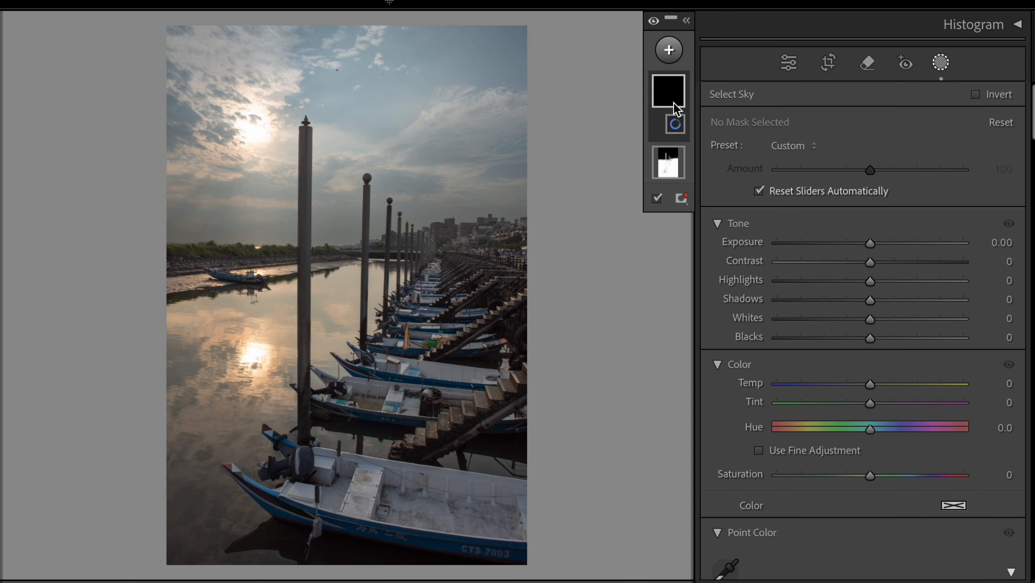
click(872, 284)
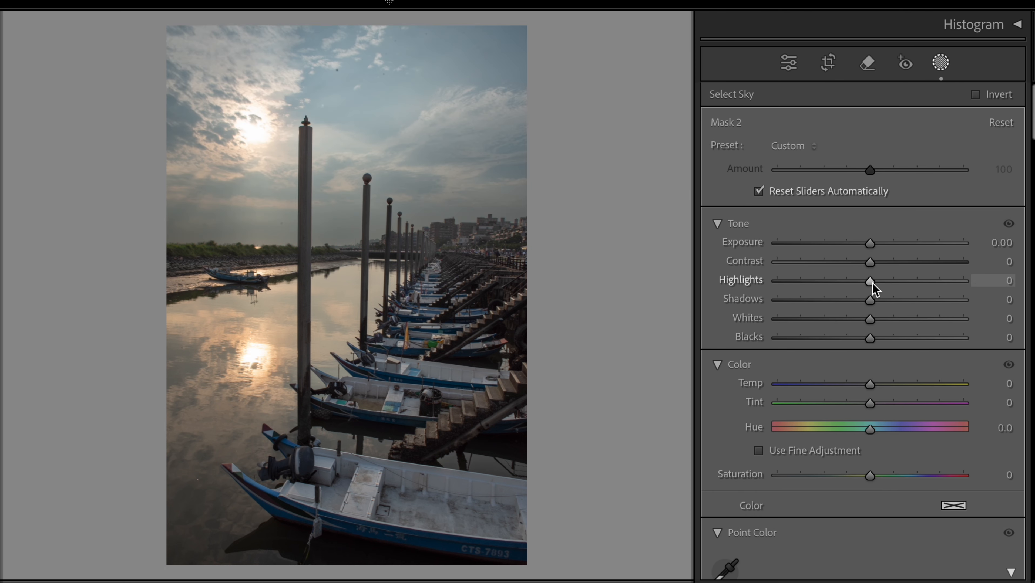
drag(862, 282, 864, 283)
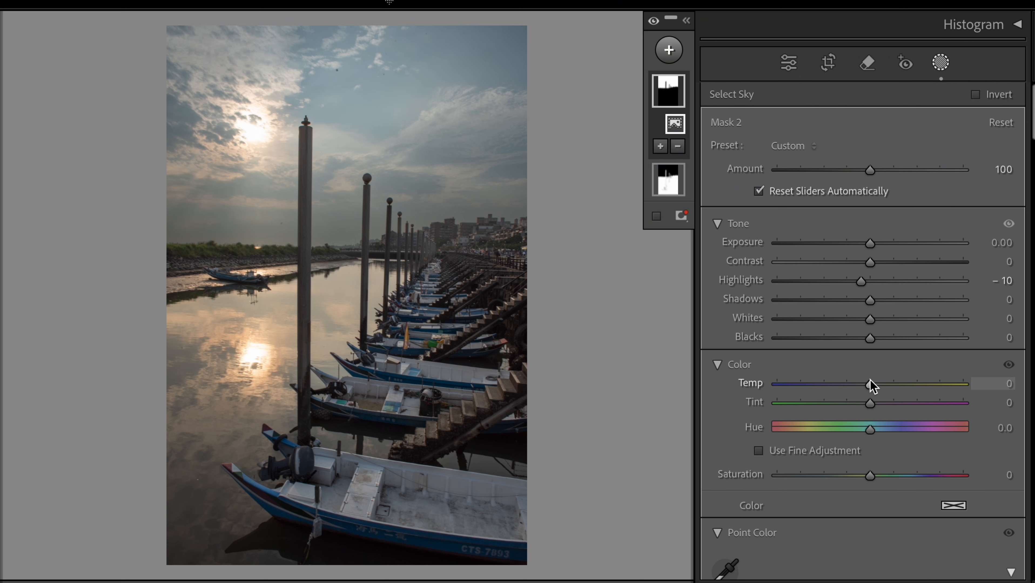
mouse_move(870, 386)
mouse_down()
mouse_move(860, 387)
mouse_move(877, 383)
mouse_up()
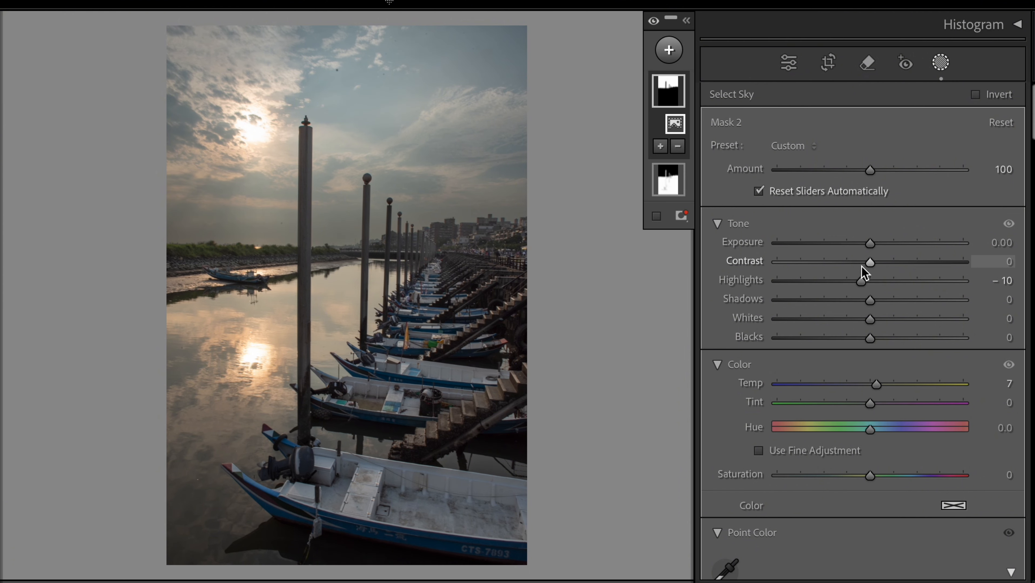
mouse_move(868, 264)
mouse_down()
mouse_move(843, 262)
mouse_move(894, 269)
mouse_move(874, 249)
mouse_up()
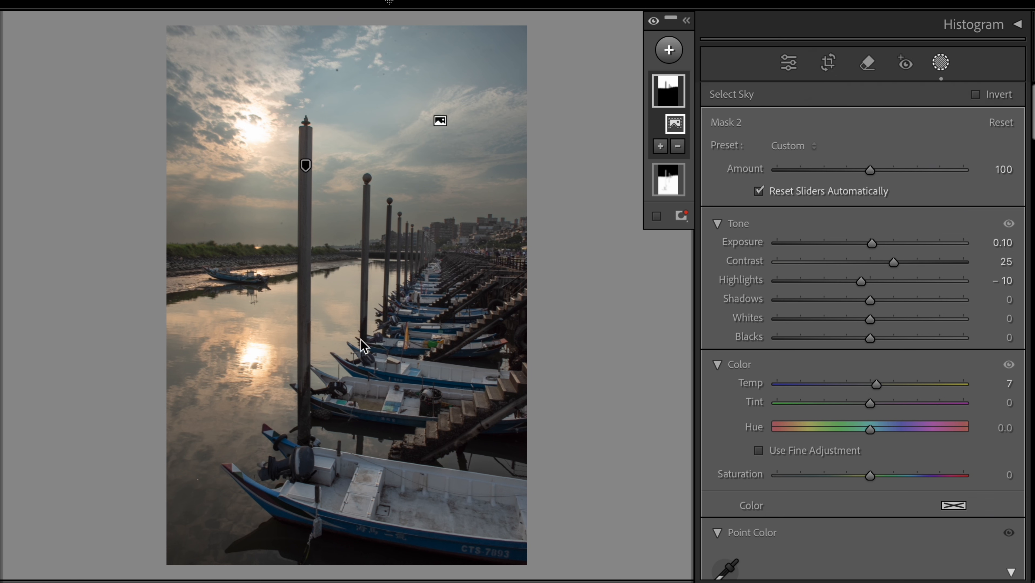
Step: Reselect Mask 1 and warm it further, raising Temp from 26 to 32
click(674, 186)
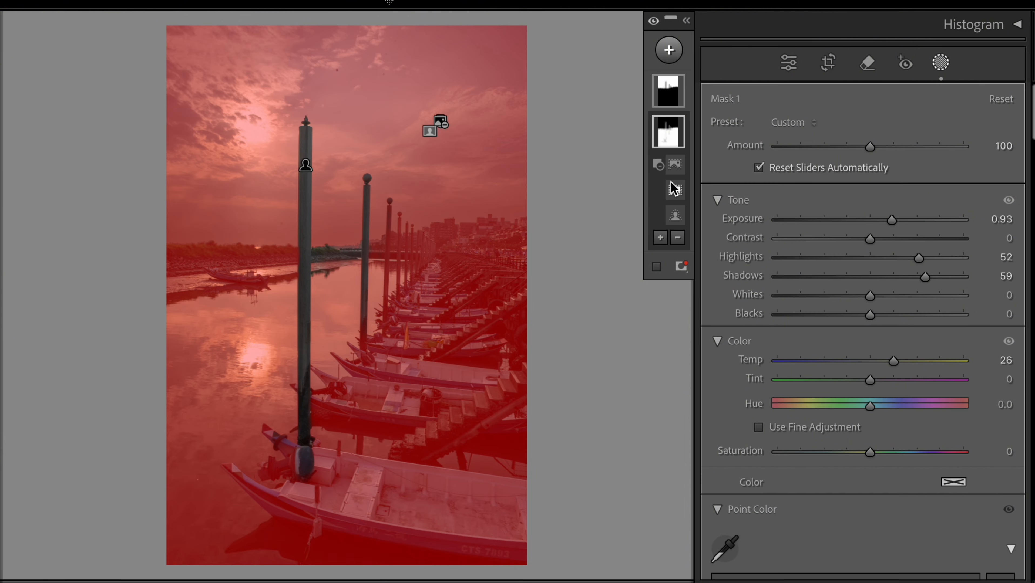
mouse_move(893, 361)
mouse_down()
mouse_move(909, 367)
mouse_move(898, 363)
mouse_up()
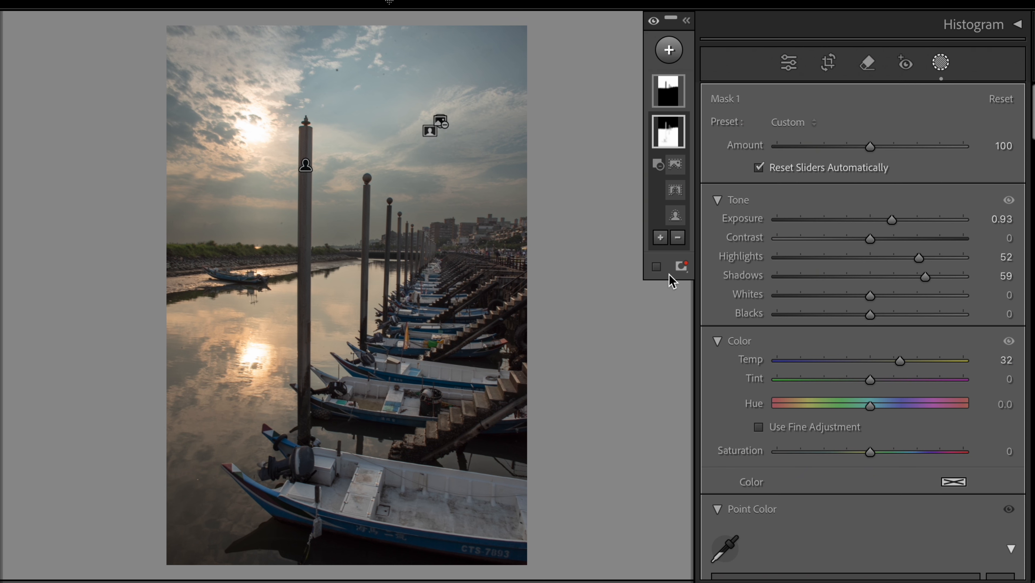
Step: Brush a new Mask 3 over the moored boats and pier and lift its Shadows to 32
click(668, 51)
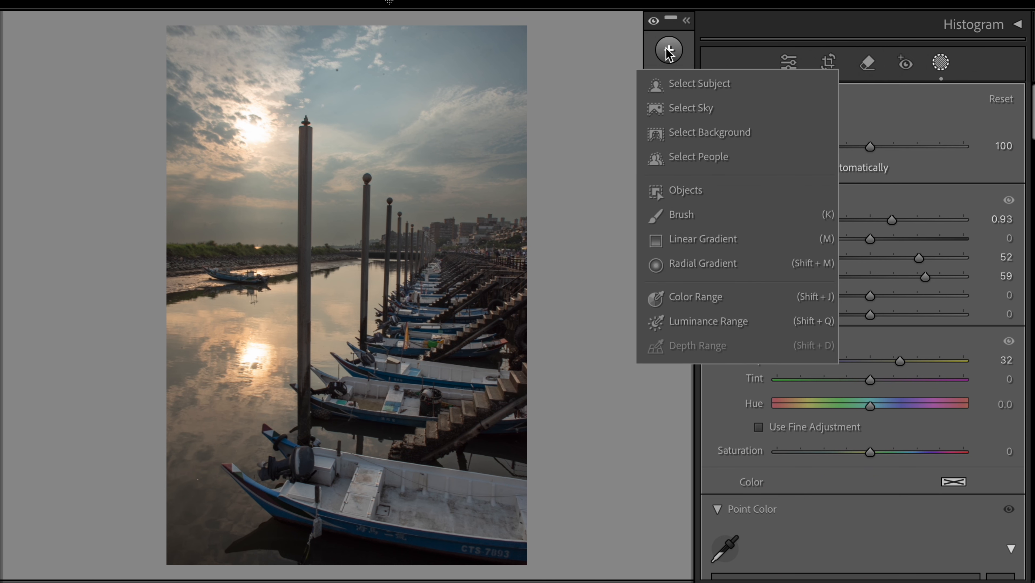
click(670, 213)
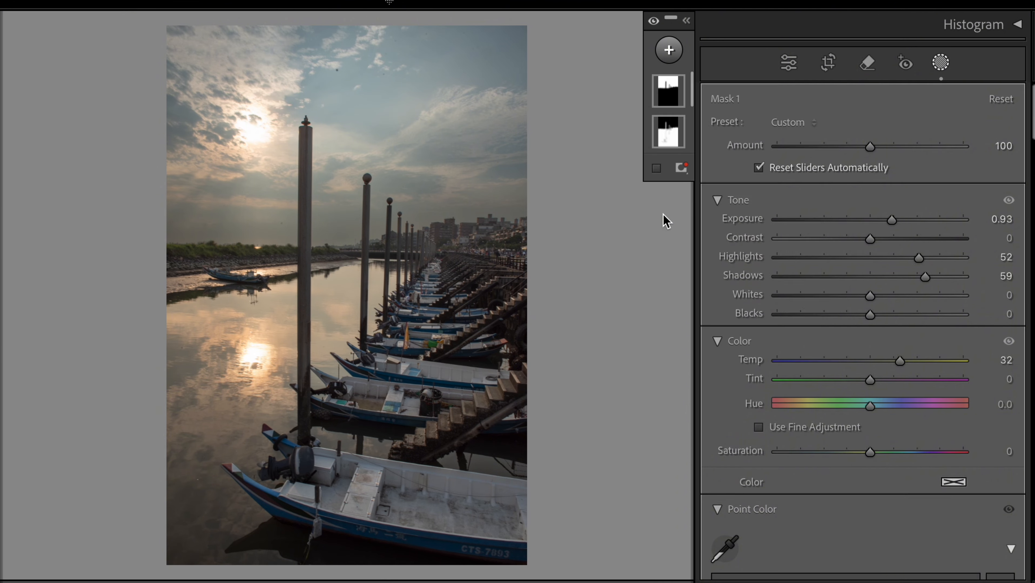
click(457, 362)
mouse_move(458, 362)
mouse_down()
mouse_move(455, 304)
mouse_move(383, 461)
mouse_move(424, 466)
mouse_move(496, 417)
mouse_move(467, 357)
mouse_move(368, 438)
mouse_move(455, 439)
mouse_move(511, 365)
mouse_move(435, 461)
mouse_move(462, 378)
mouse_move(459, 336)
mouse_move(484, 511)
mouse_up()
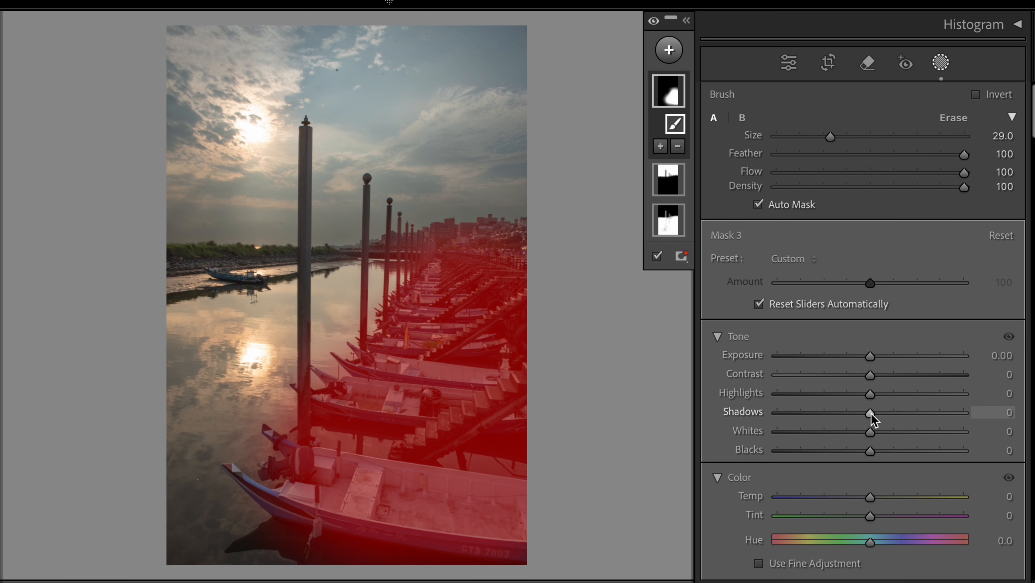
drag(868, 414, 900, 418)
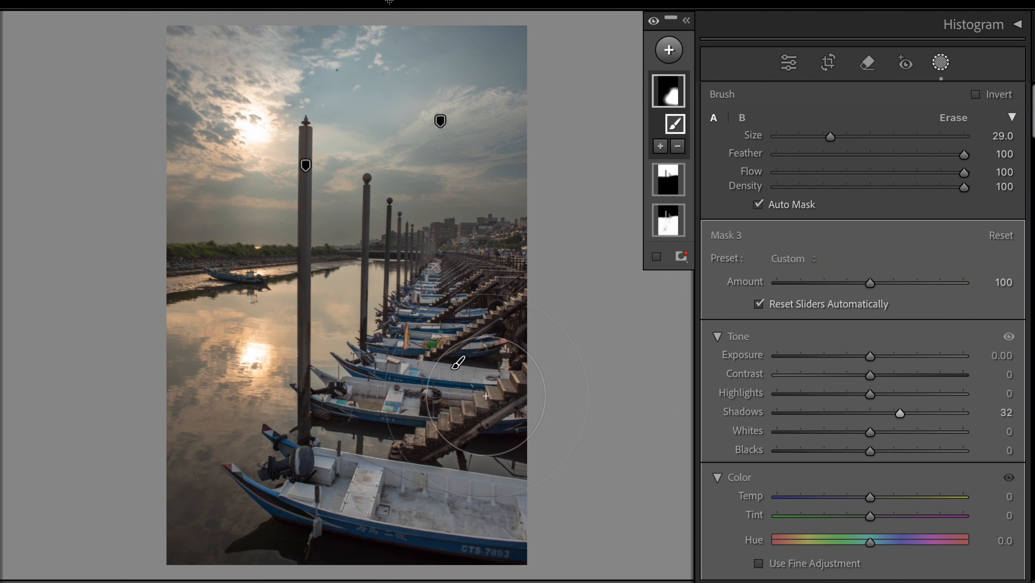
mouse_move(306, 171)
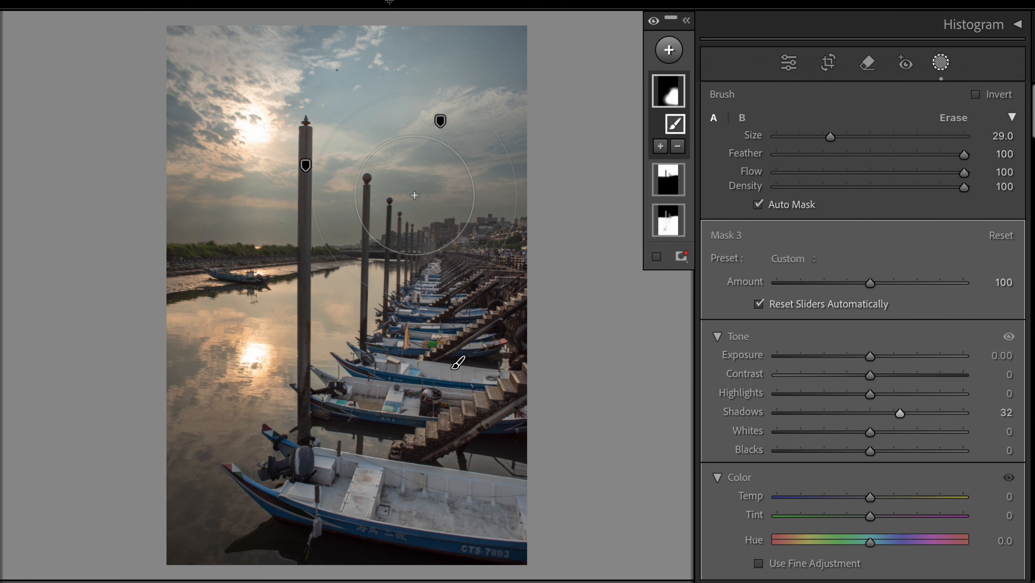
Step: Create an Objects mask selecting the nearest pole, the second pole and the distant poles
click(669, 50)
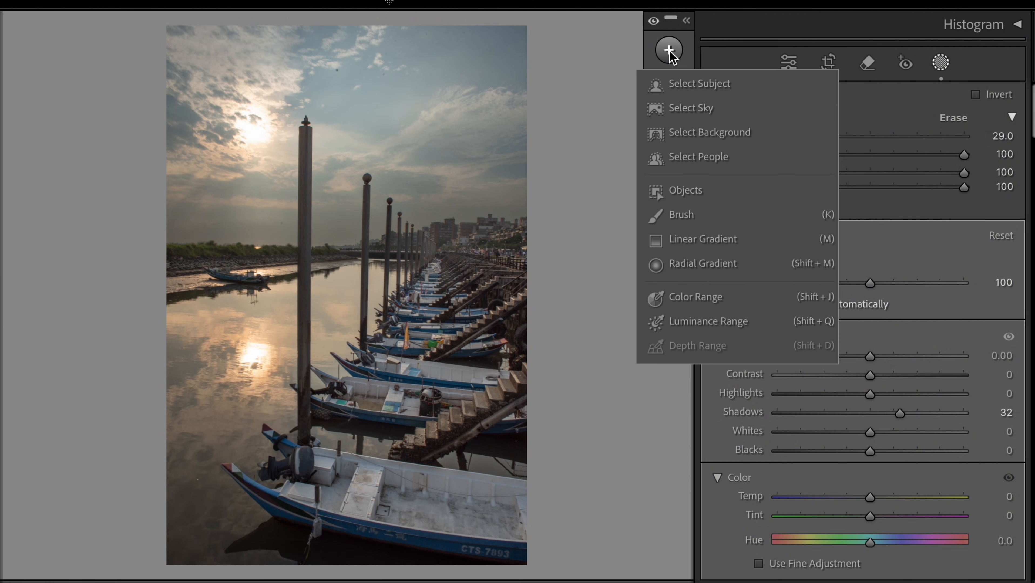
click(685, 189)
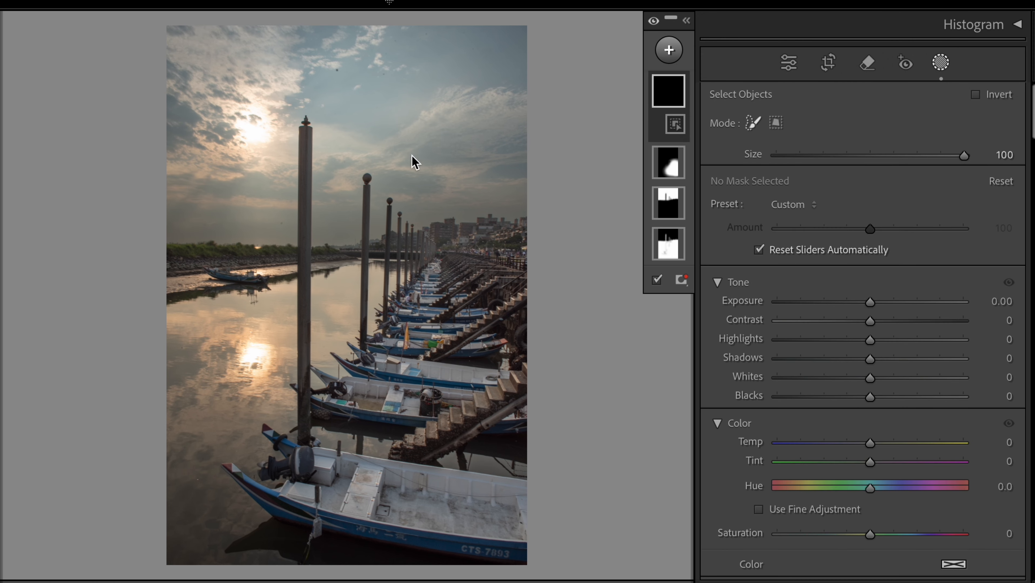
scroll(293, 133, down, 8)
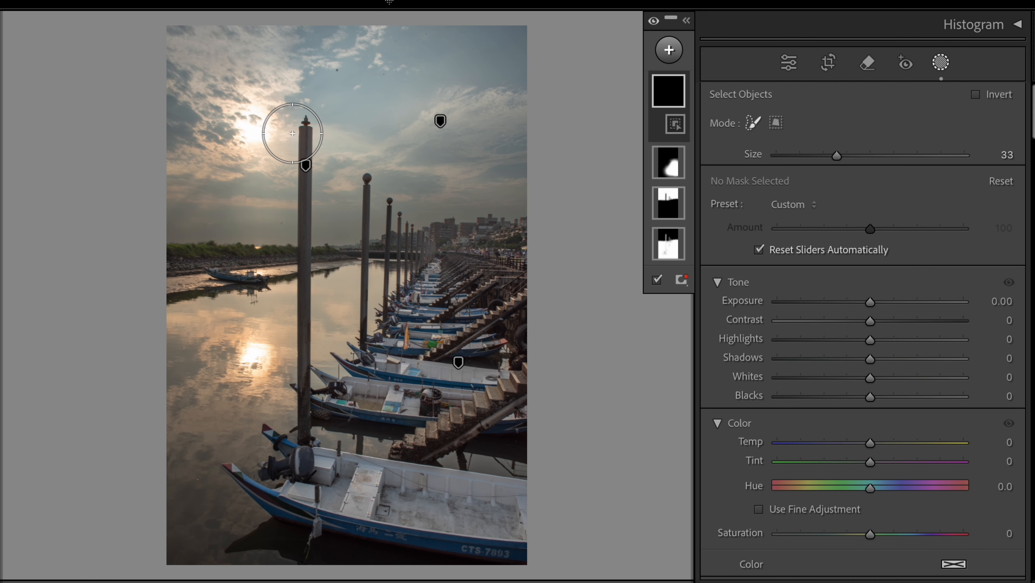
drag(302, 131, 300, 381)
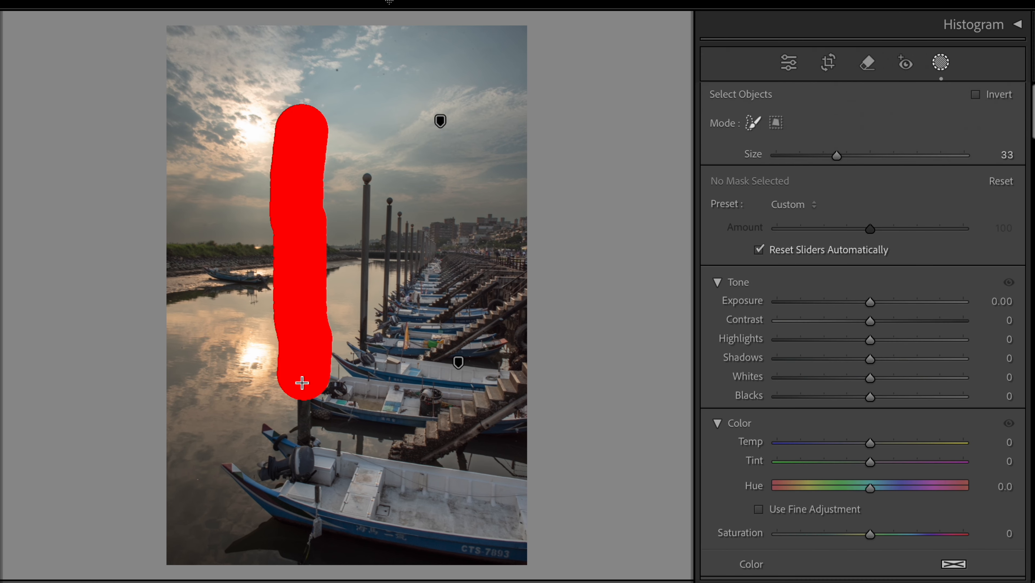
click(661, 146)
click(677, 289)
drag(358, 173, 364, 344)
click(660, 171)
click(666, 313)
drag(397, 203, 395, 276)
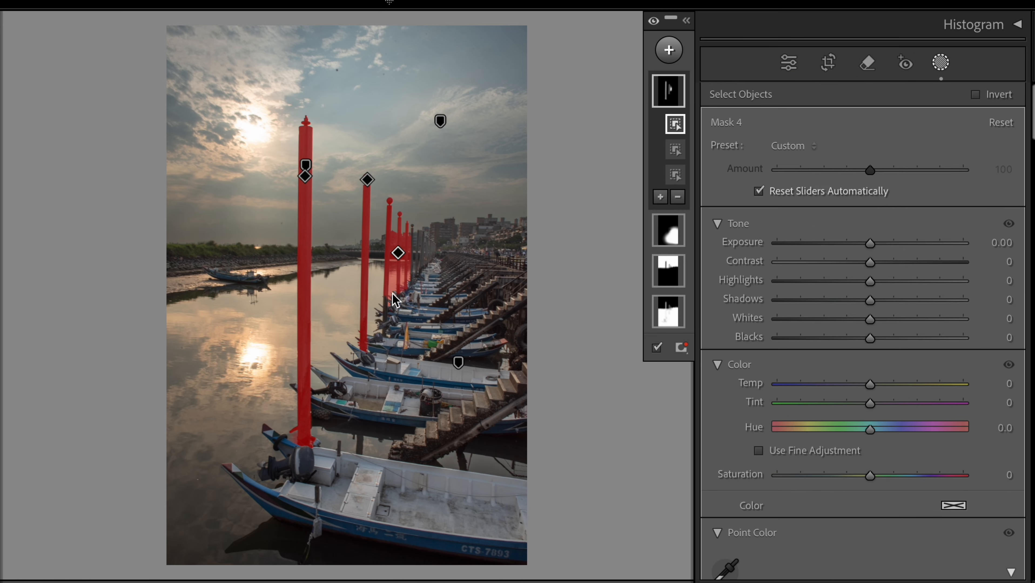
Step: Erase stray mask spill around the poles with a smaller subtracting brush
scroll(424, 236, up, 10)
click(678, 197)
click(687, 363)
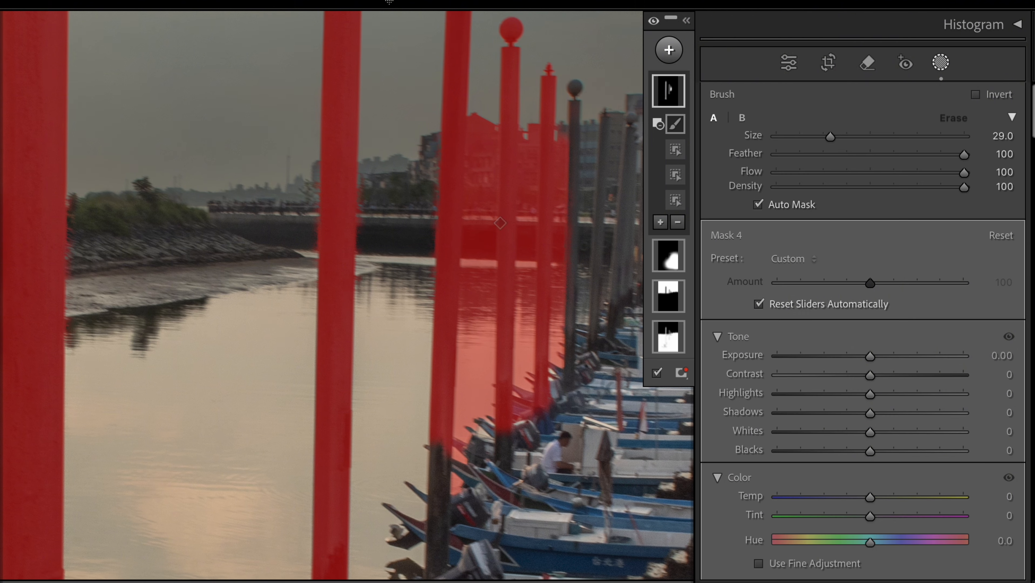
key(bracketleft)
key(bracketleft)
key(bracketleft)
key(bracketleft)
key(bracketleft)
key(bracketleft)
key(bracketleft)
key(bracketleft)
key(bracketleft)
drag(531, 126, 529, 392)
drag(563, 135, 558, 363)
drag(486, 441, 507, 455)
Step: Paint added brush strokes down the fourth and third poles to extend the mask
click(661, 222)
click(678, 388)
drag(439, 560, 442, 429)
key(super+minus)
key(super+minus)
key(super+minus)
key(super+minus)
key(super+minus)
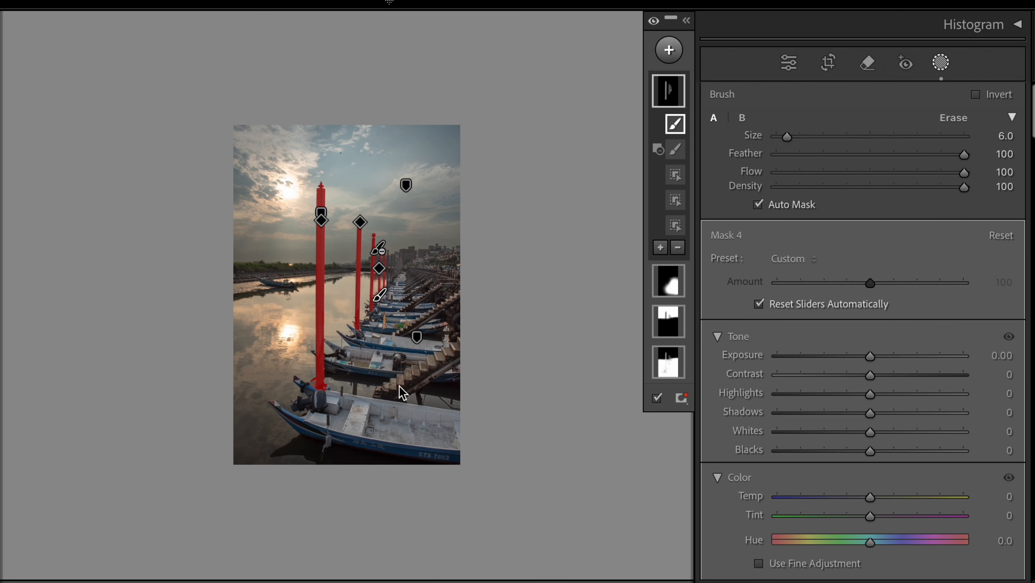
Step: Give Mask 4 Shadows 41, Temp -8 and Exposure 0.06, then compare Before/After
key(super+equal)
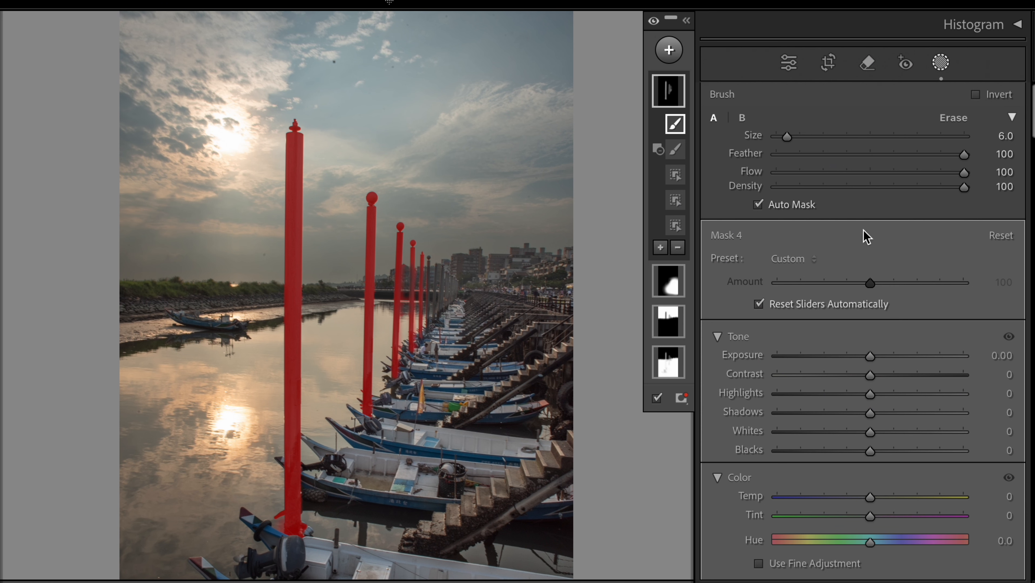
drag(870, 412, 909, 415)
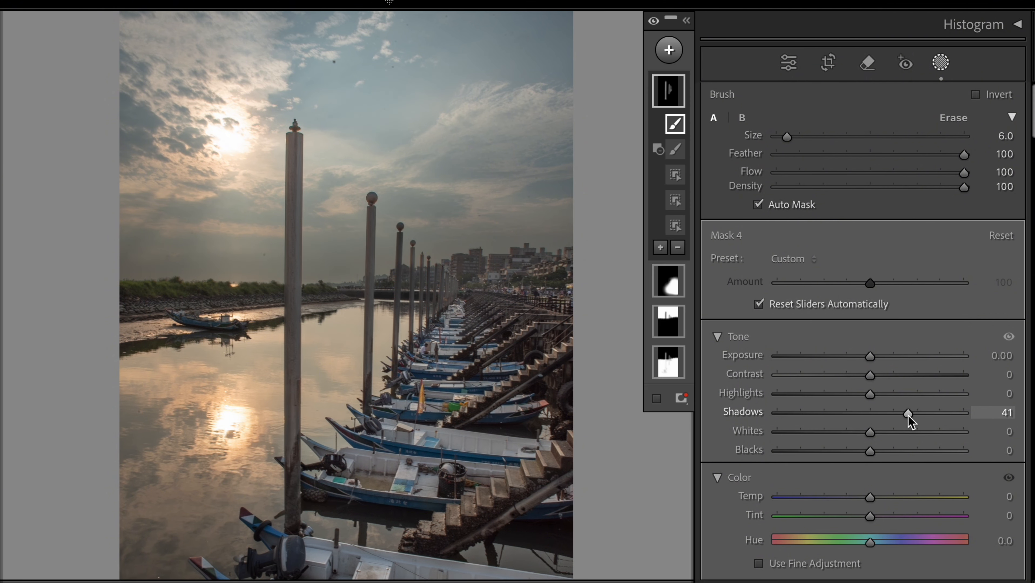
mouse_move(874, 495)
mouse_down()
mouse_move(888, 495)
mouse_move(864, 492)
mouse_up()
drag(870, 358, 872, 359)
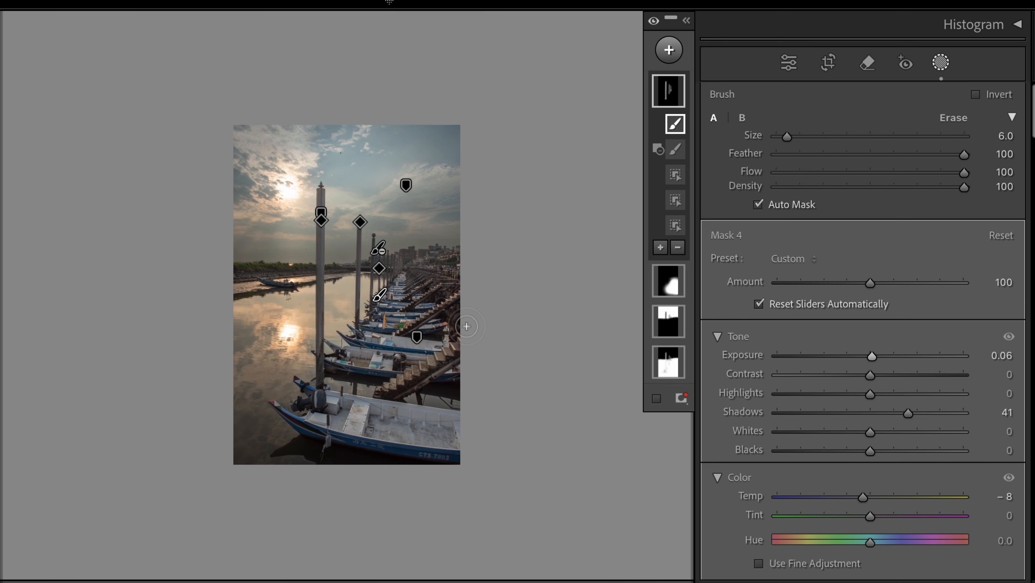
key(super+=)
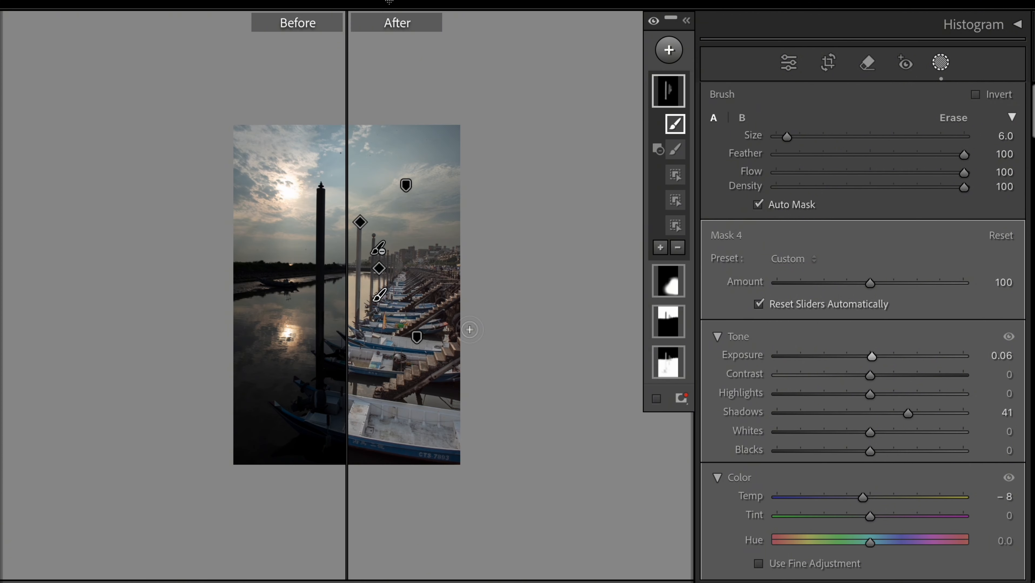
key(y)
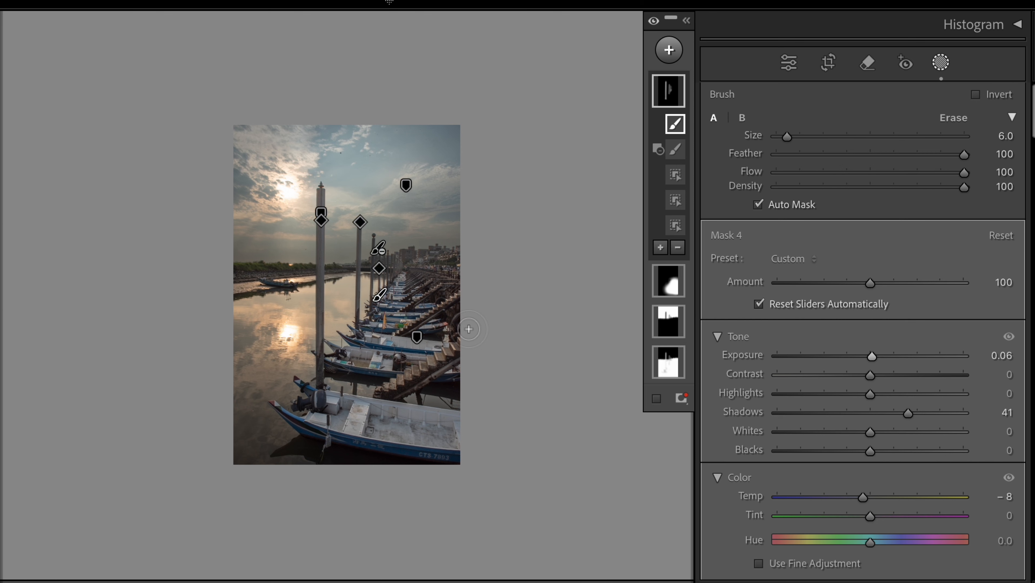